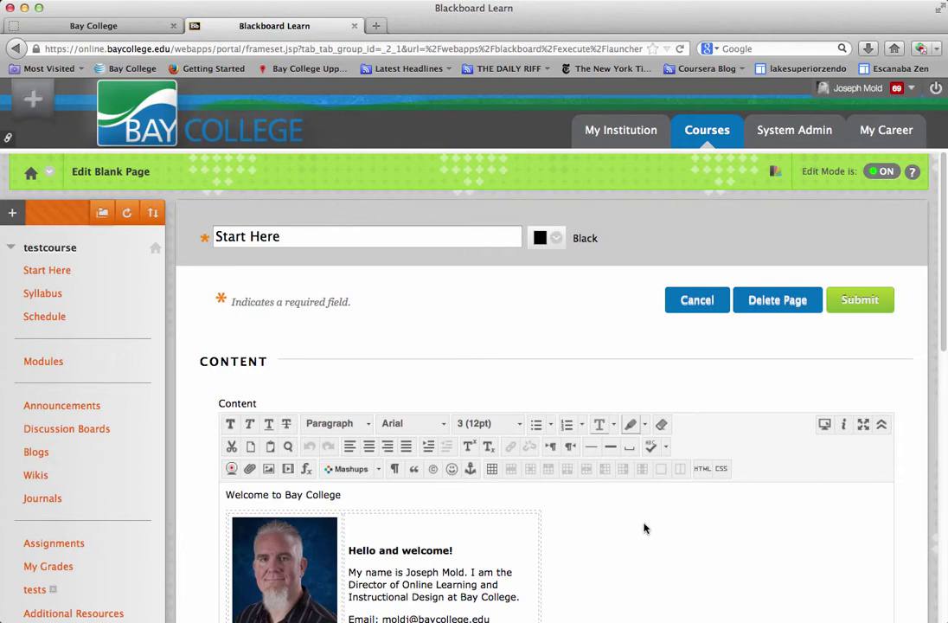
# Open Module 1 in the course's Modules area and start creating a new assignment there.
pyautogui.click(46, 369)
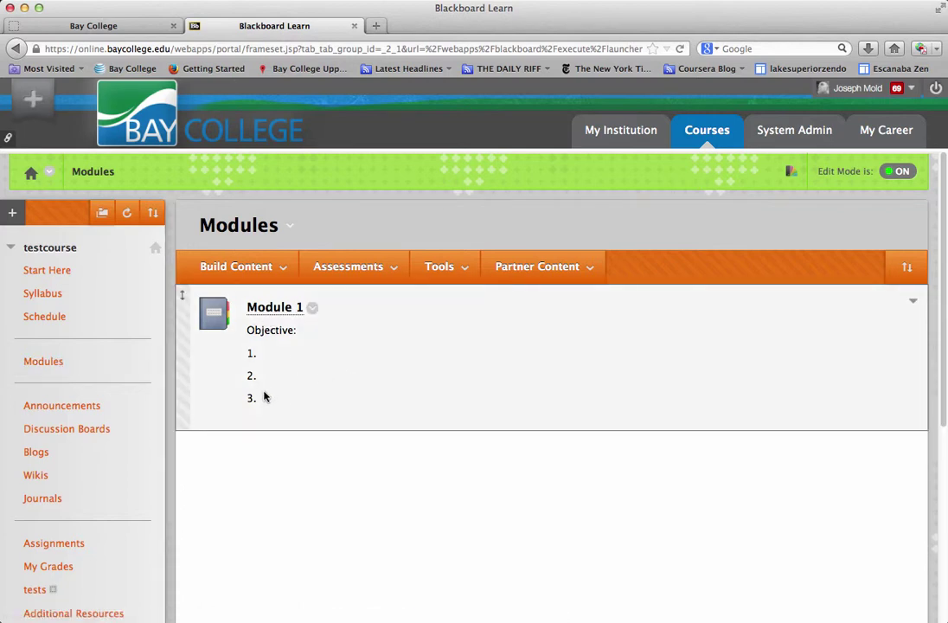
pyautogui.click(277, 308)
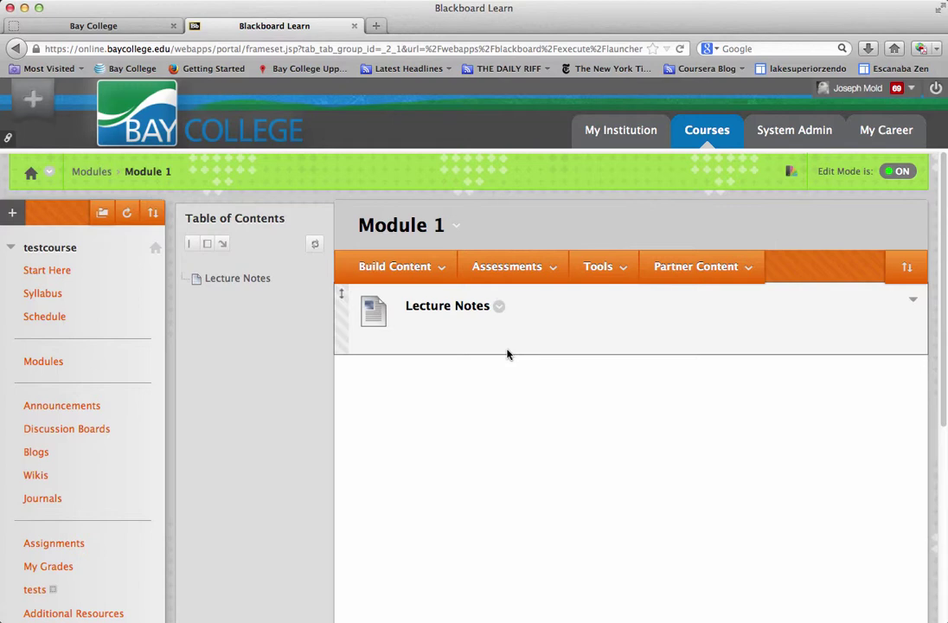
pyautogui.click(509, 270)
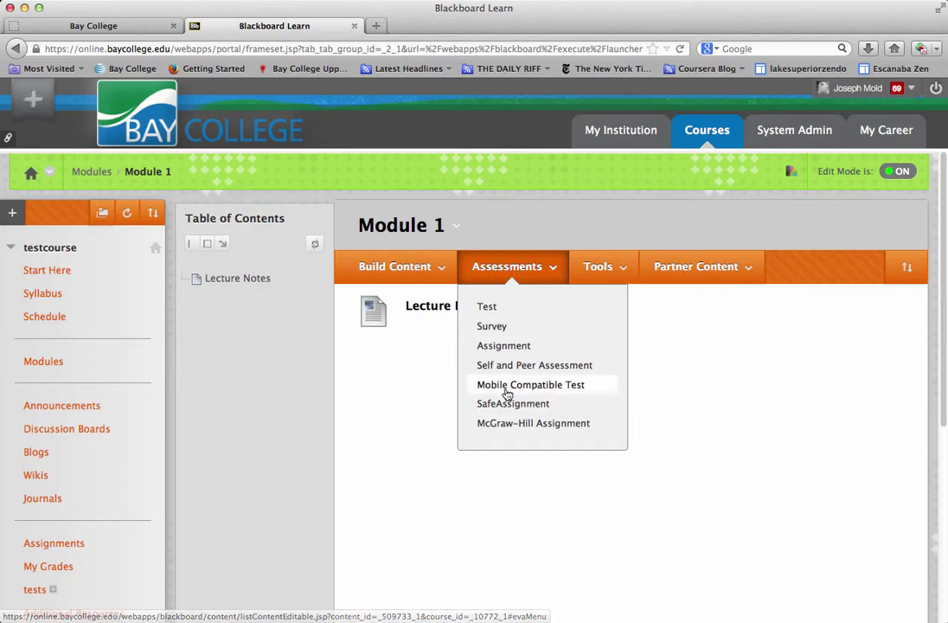
pyautogui.click(500, 346)
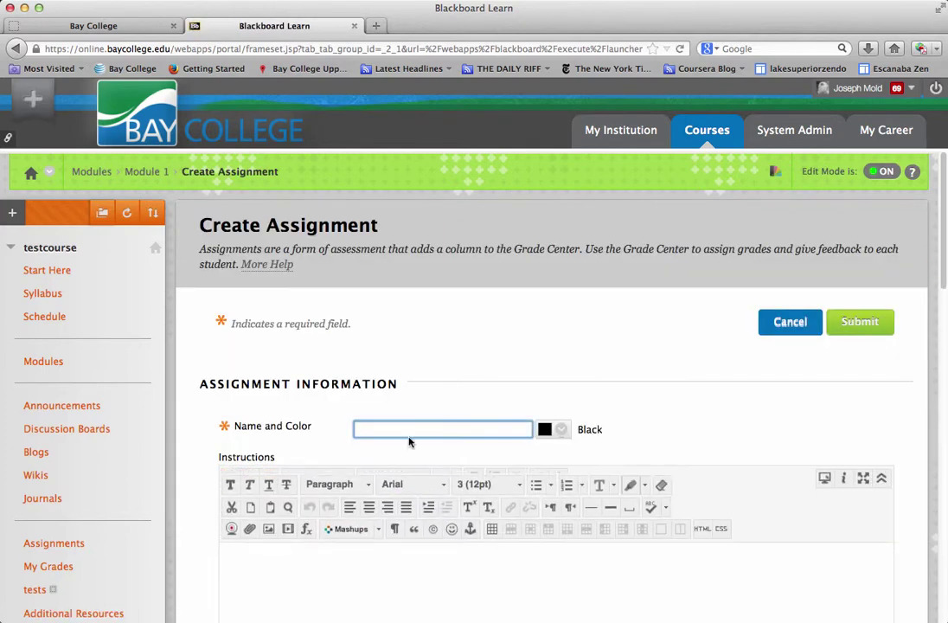
# Name the assignment "Paper on climate change" and enter "Clear Instructions" as its instructions.
pyautogui.click(413, 430)
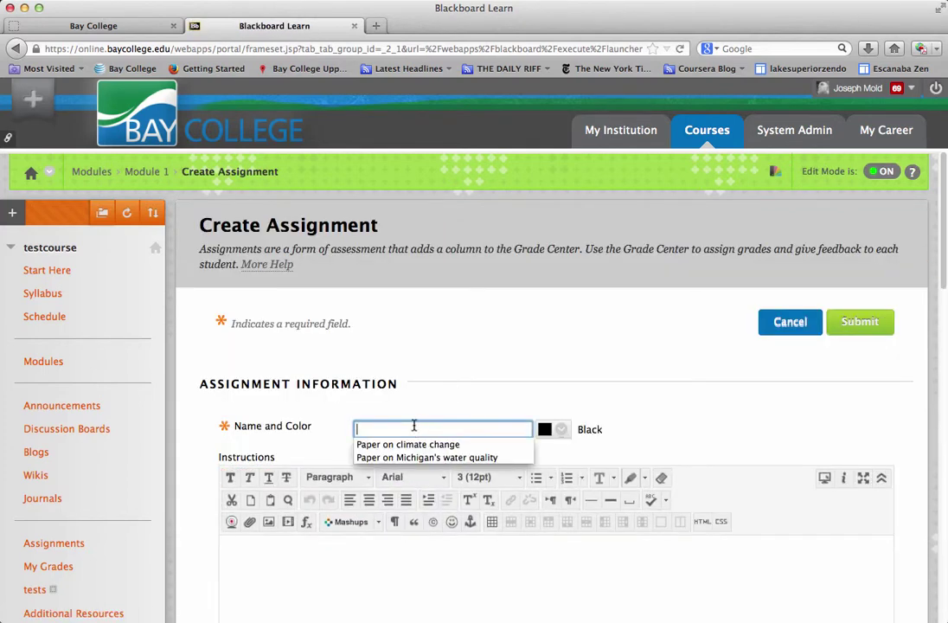
pyautogui.click(414, 445)
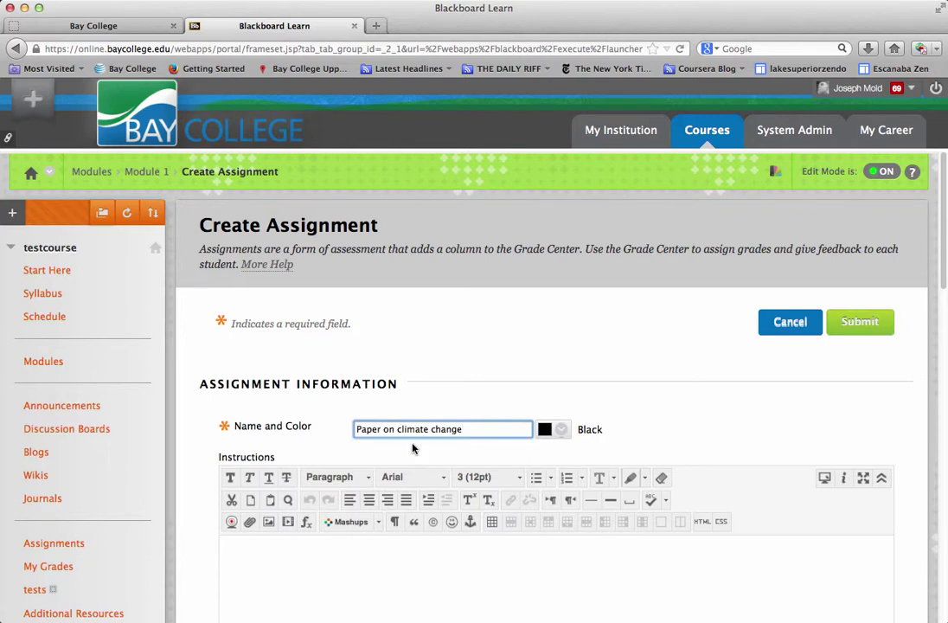
pyautogui.scroll(-3, 259, 502)
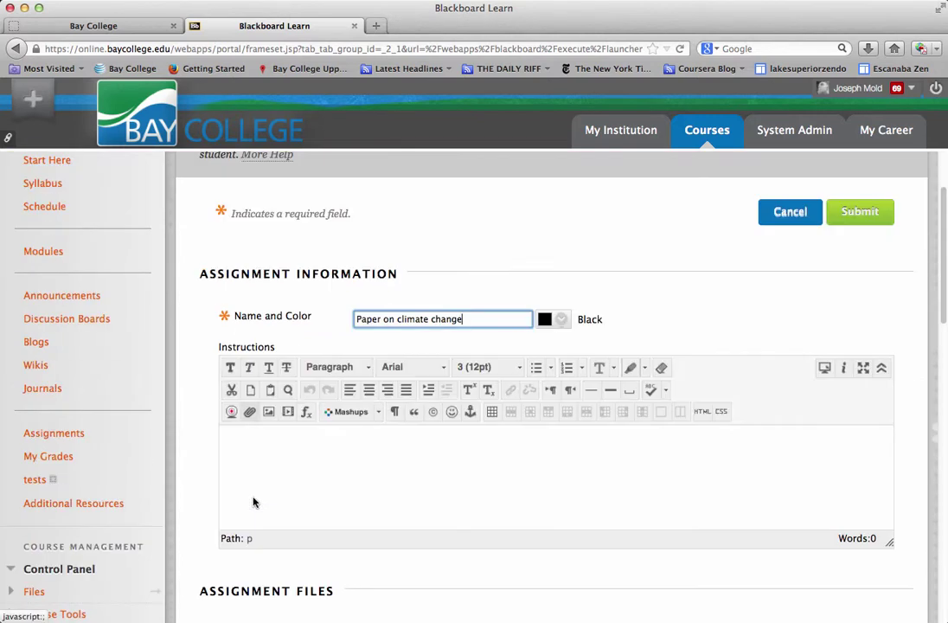
pyautogui.click(309, 471)
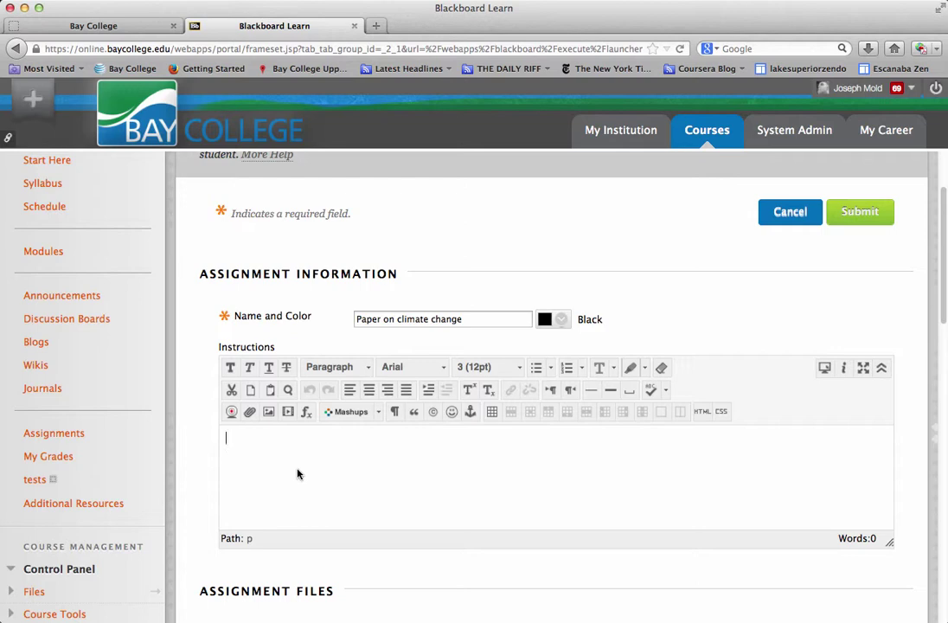
pyautogui.write('Clear Instructions')
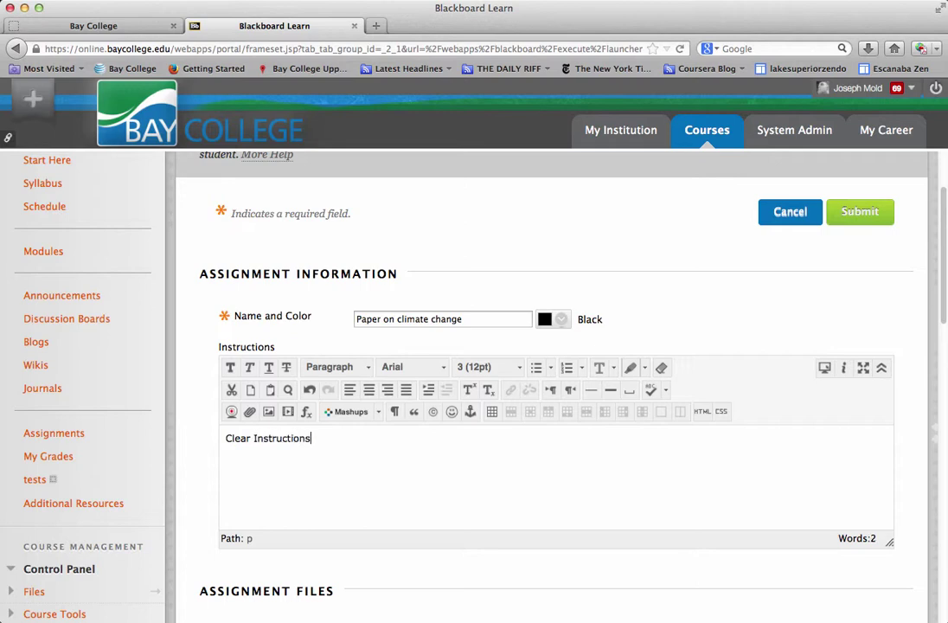
pyautogui.scroll(-5, 334, 484)
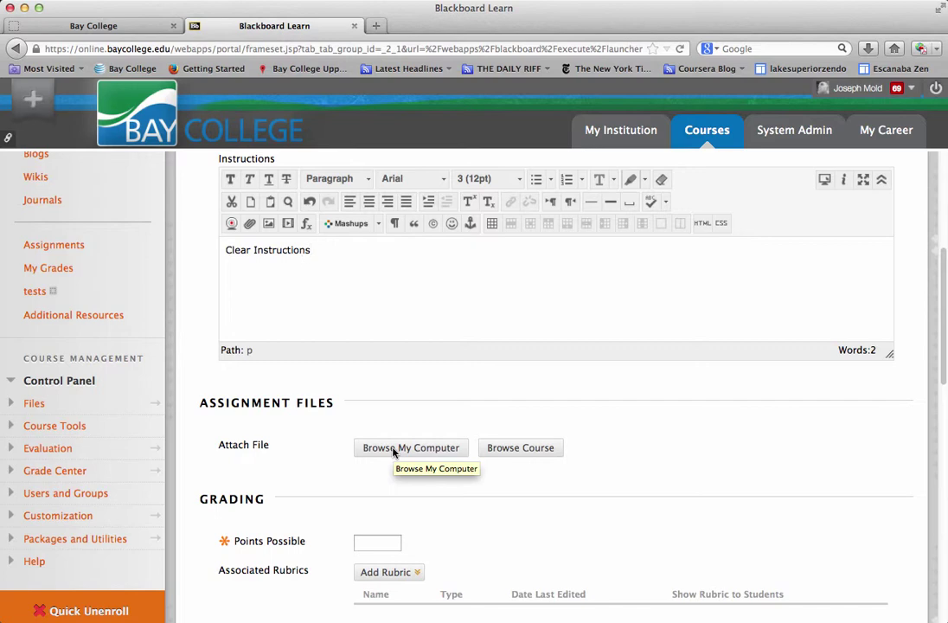
pyautogui.scroll(-3, 632, 506)
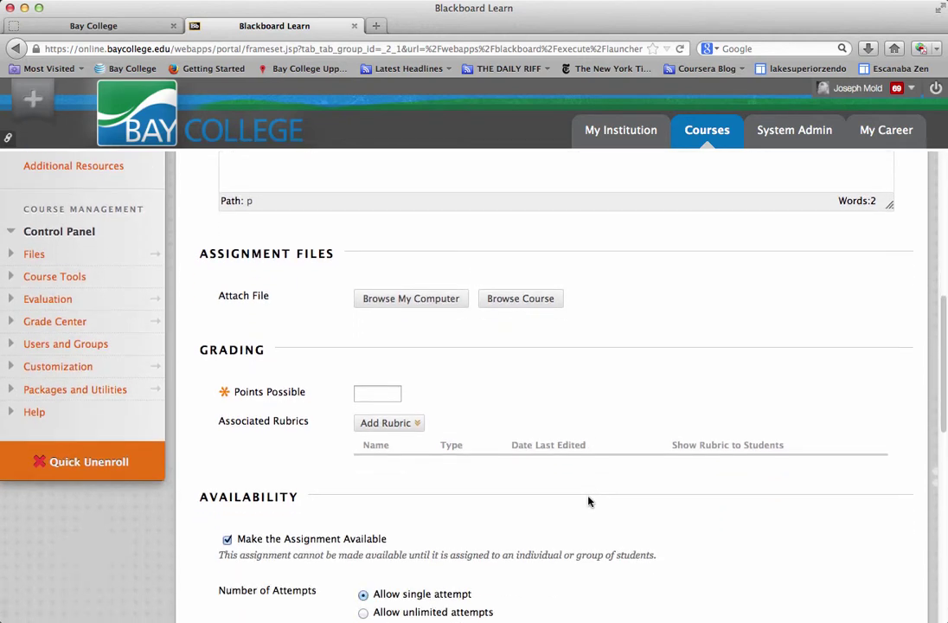
pyautogui.click(368, 394)
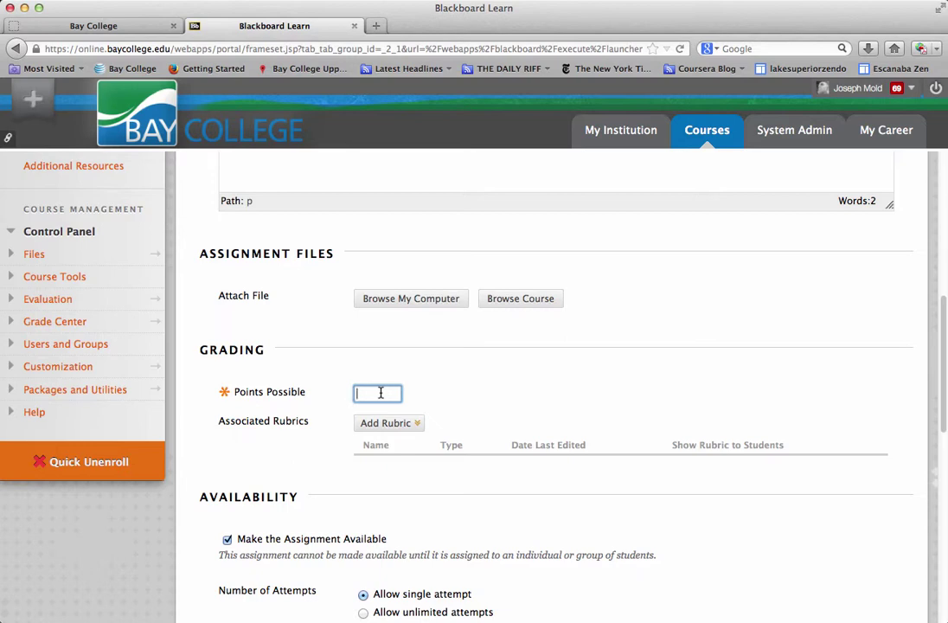
pyautogui.click(382, 422)
pyautogui.click(413, 423)
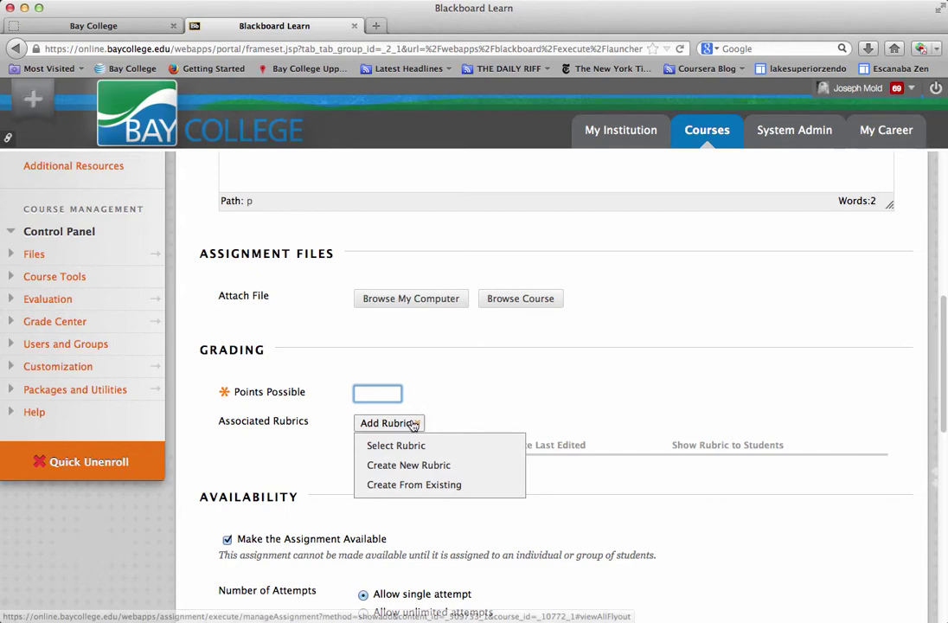
pyautogui.click(423, 466)
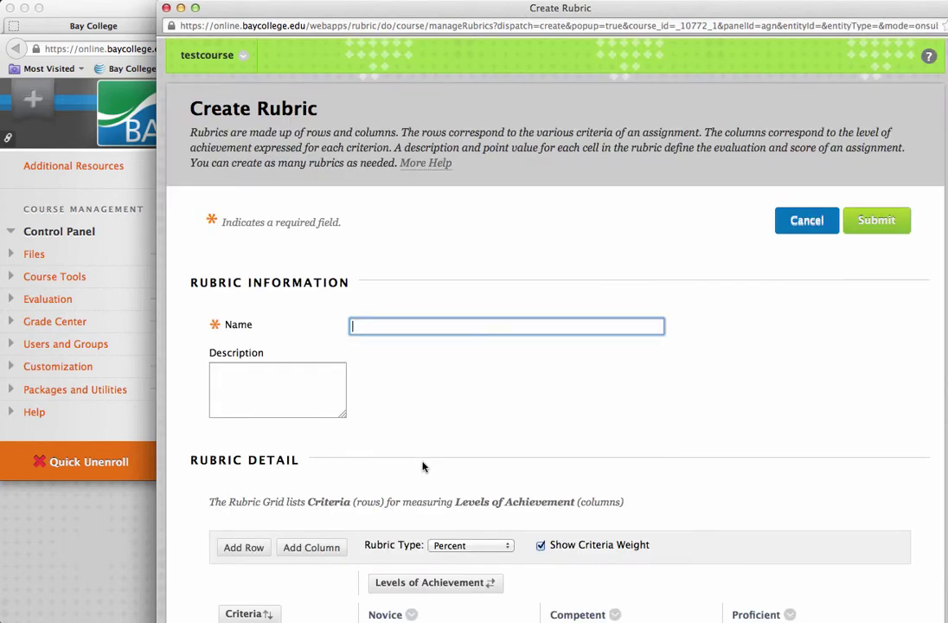
pyautogui.scroll(-8, 716, 543)
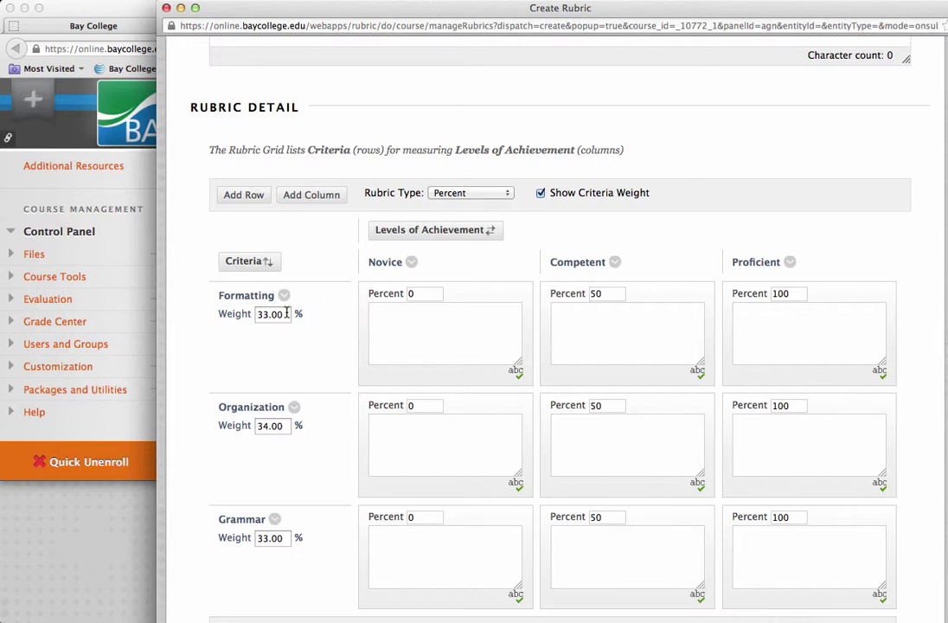
pyautogui.click(496, 194)
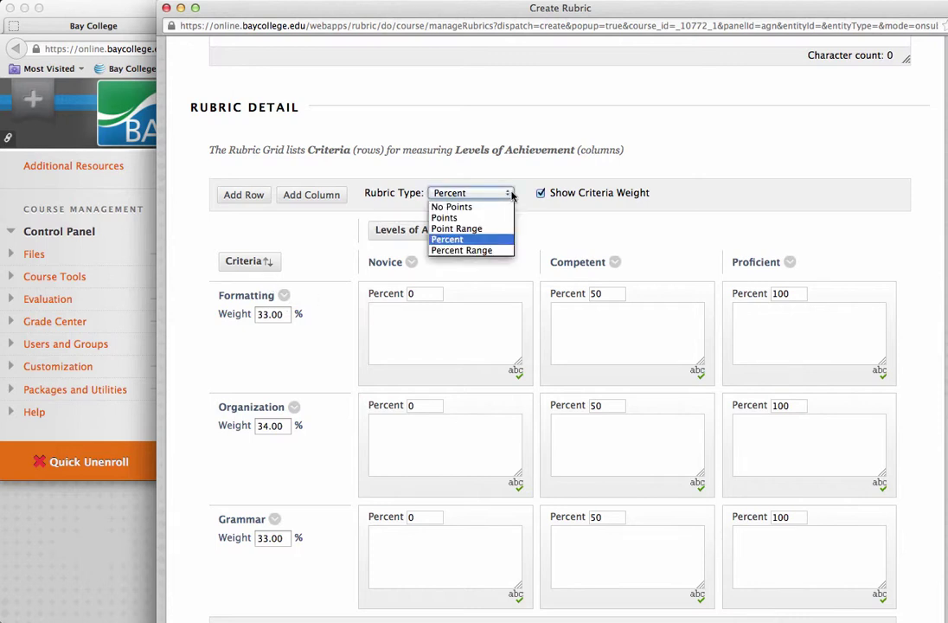
pyautogui.click(458, 218)
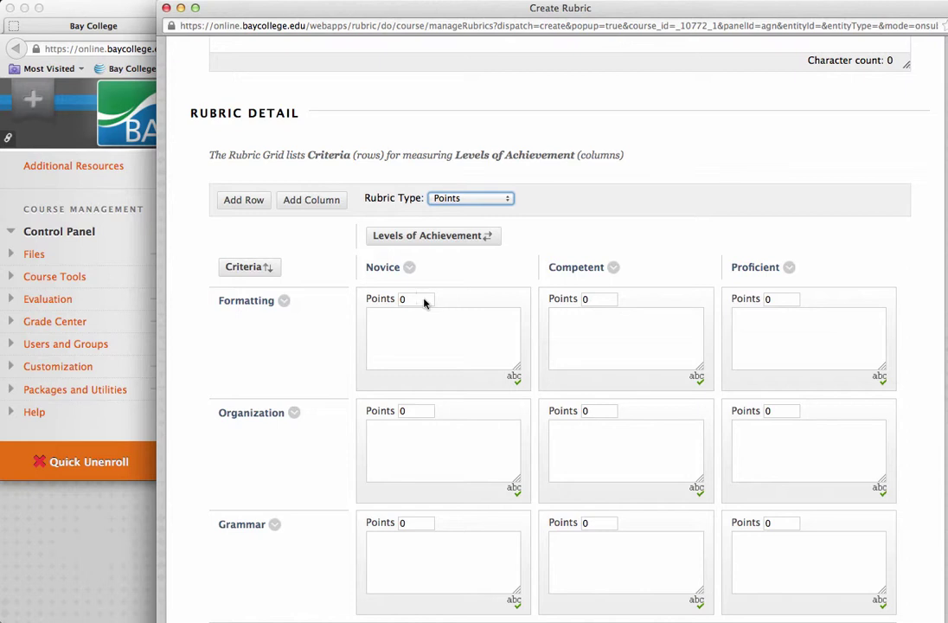
pyautogui.click(781, 297)
pyautogui.click(426, 339)
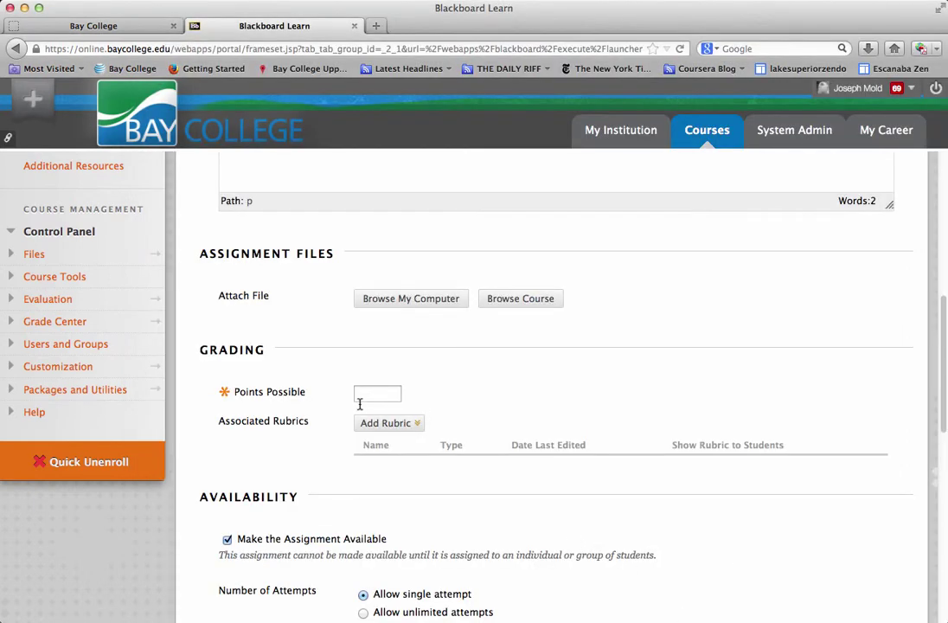
# Set the assignment's points possible to 10 and view the options for adding a rubric.
pyautogui.click(364, 394)
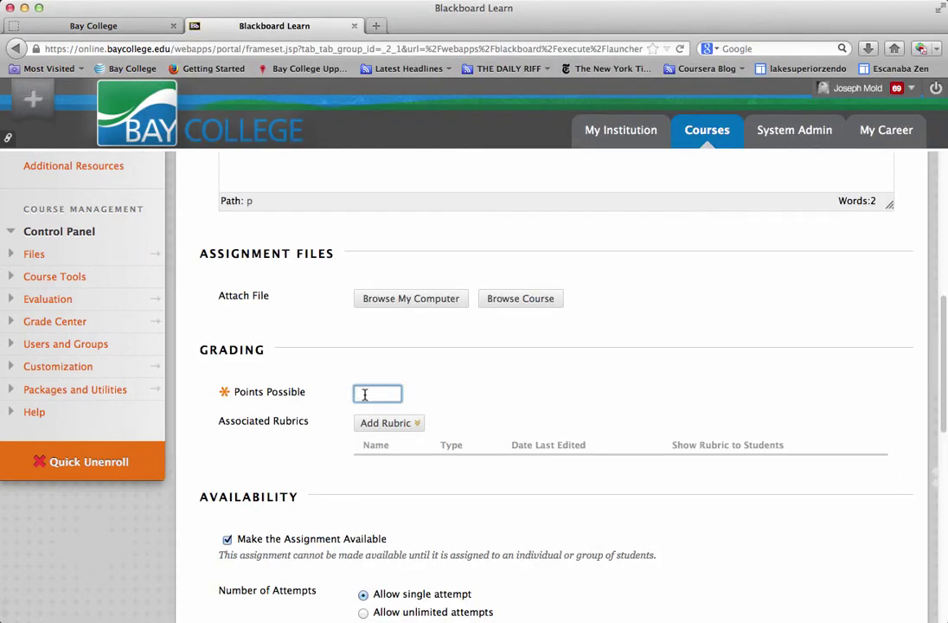
pyautogui.write('10')
pyautogui.click(483, 384)
pyautogui.click(384, 423)
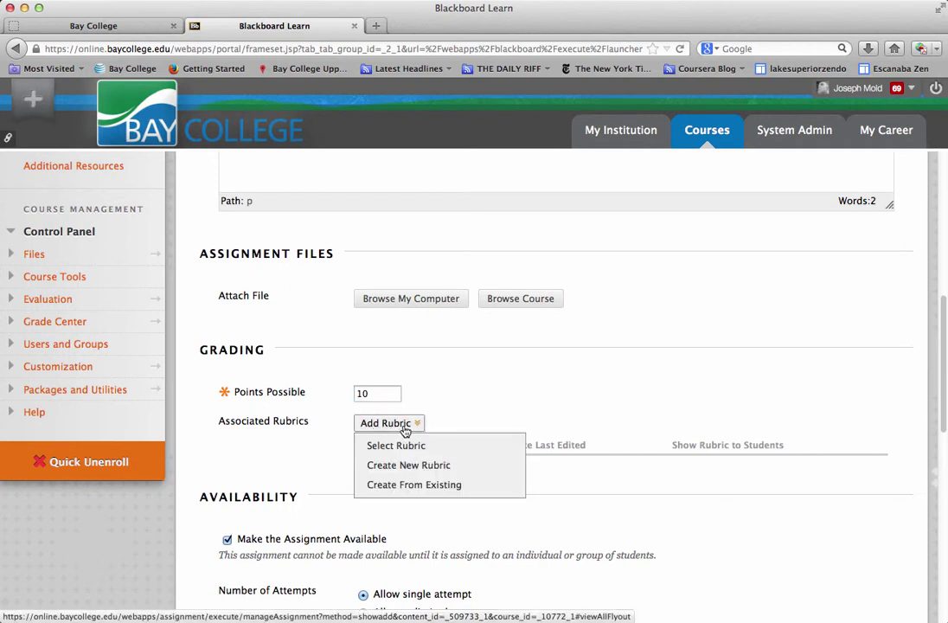
pyautogui.click(558, 411)
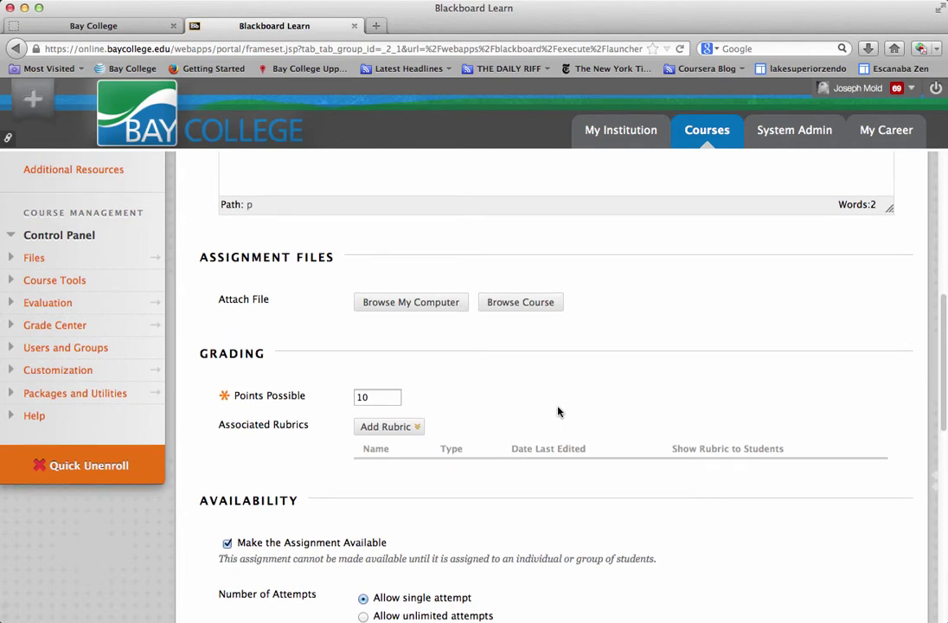
pyautogui.scroll(1, 559, 411)
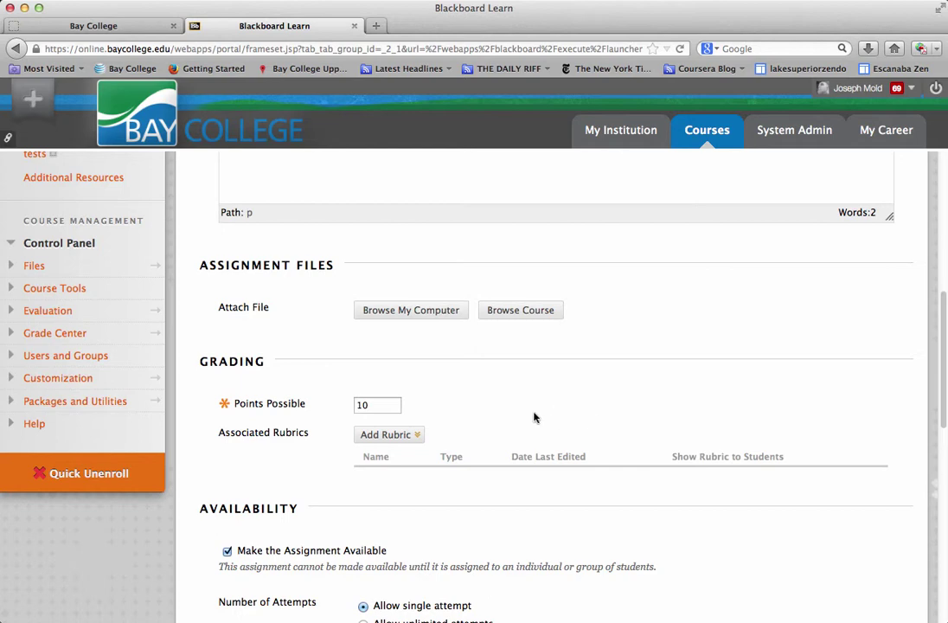
# Try allowing unlimited attempts for the assignment, and switch back to a single attempt.
pyautogui.scroll(-5, 536, 417)
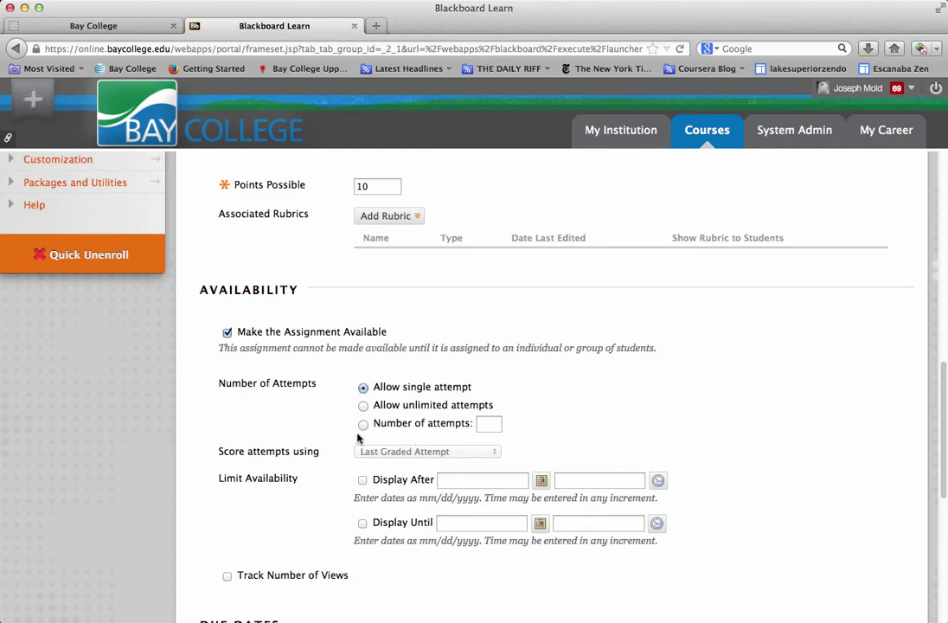
pyautogui.click(361, 405)
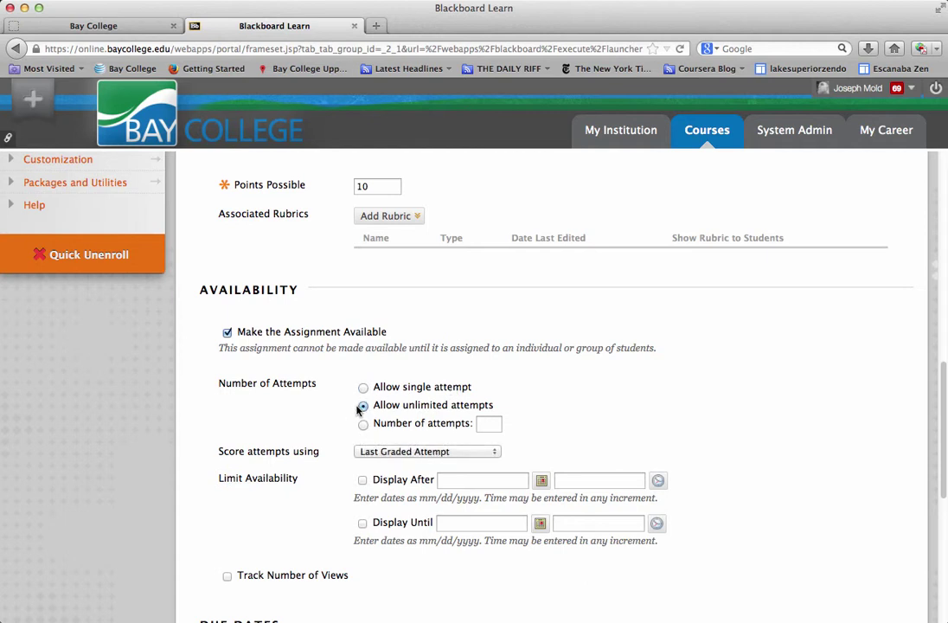
pyautogui.click(363, 388)
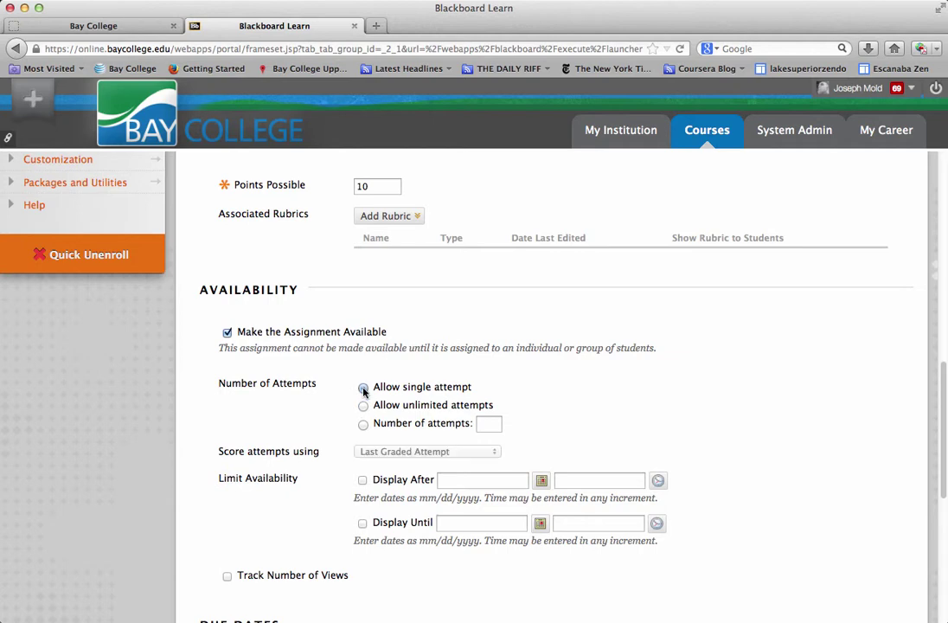
# Try limiting the assignment's availability with Display After and Display Until dates, and turn both limits off again.
pyautogui.scroll(-2, 292, 487)
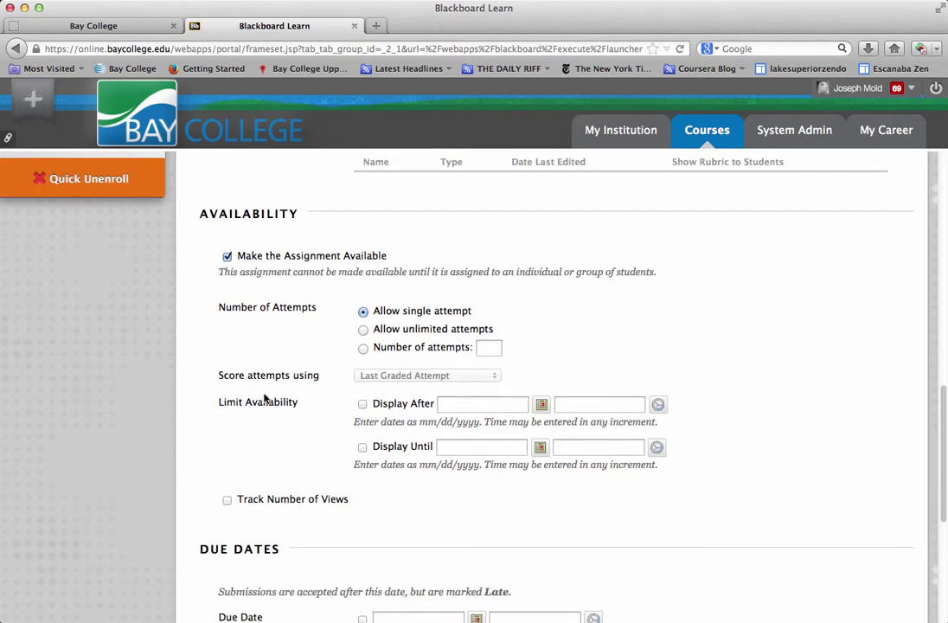
pyautogui.click(362, 403)
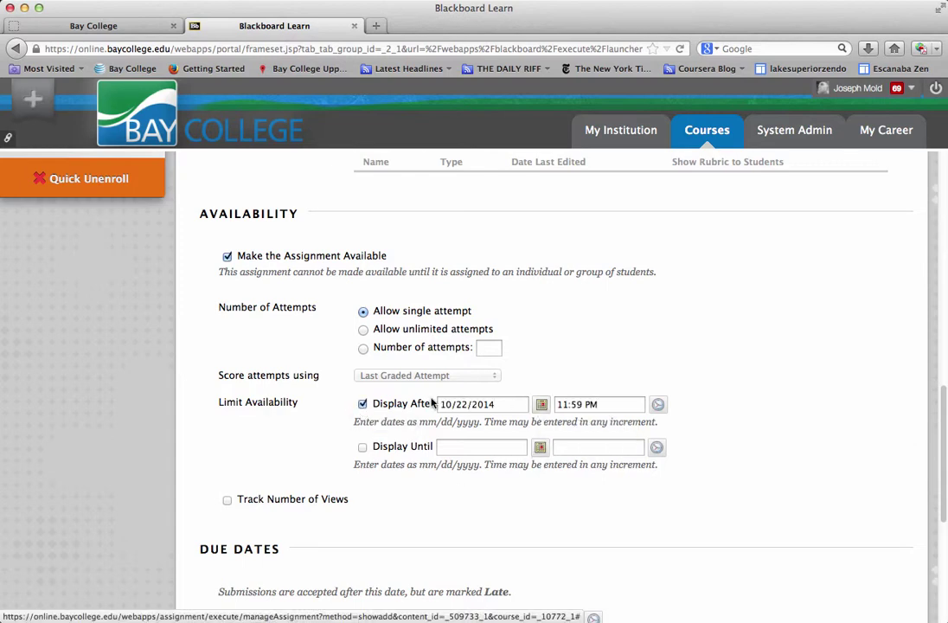
pyautogui.click(362, 447)
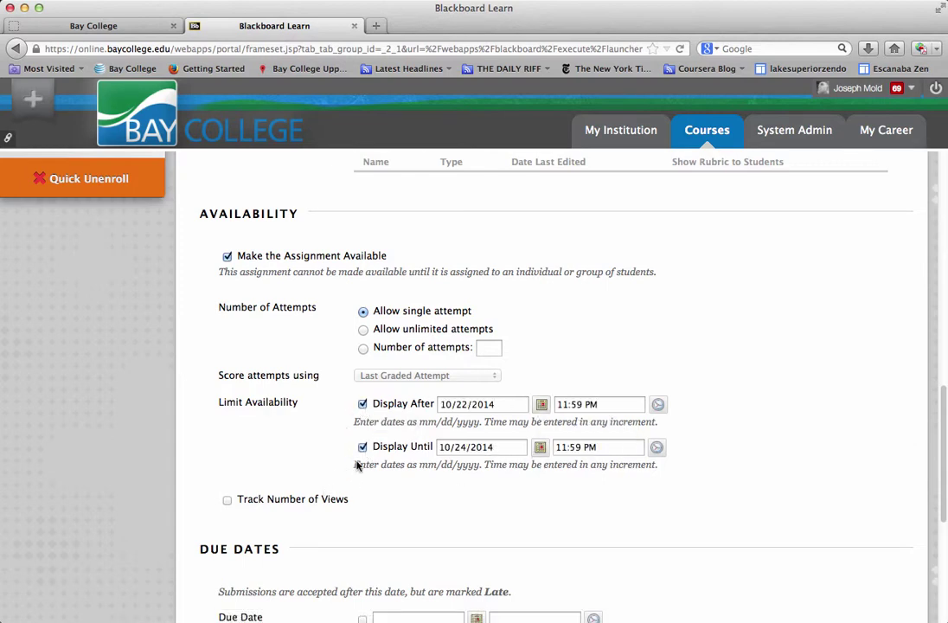
pyautogui.click(540, 446)
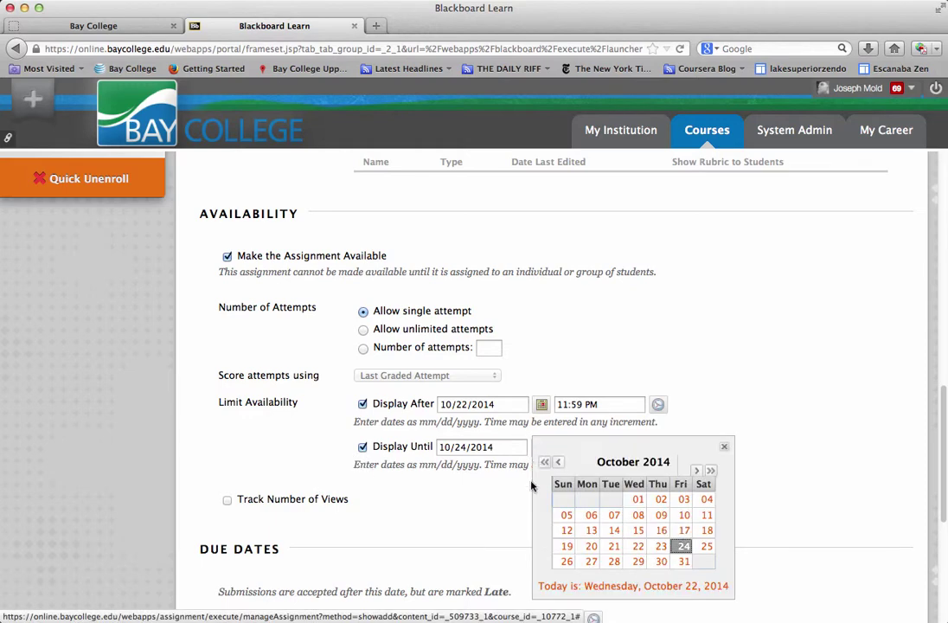
pyautogui.click(723, 447)
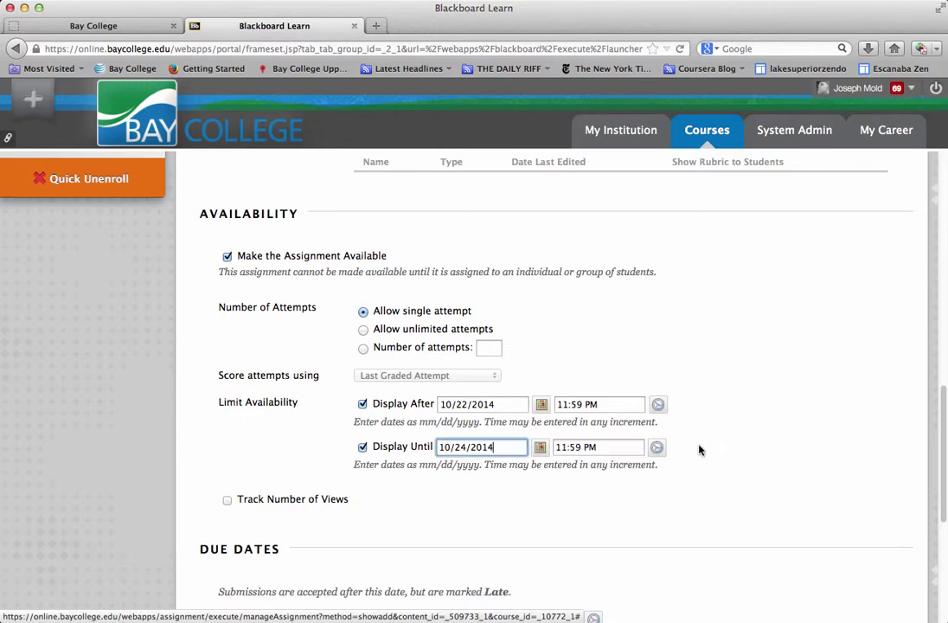
pyautogui.click(655, 448)
pyautogui.click(727, 453)
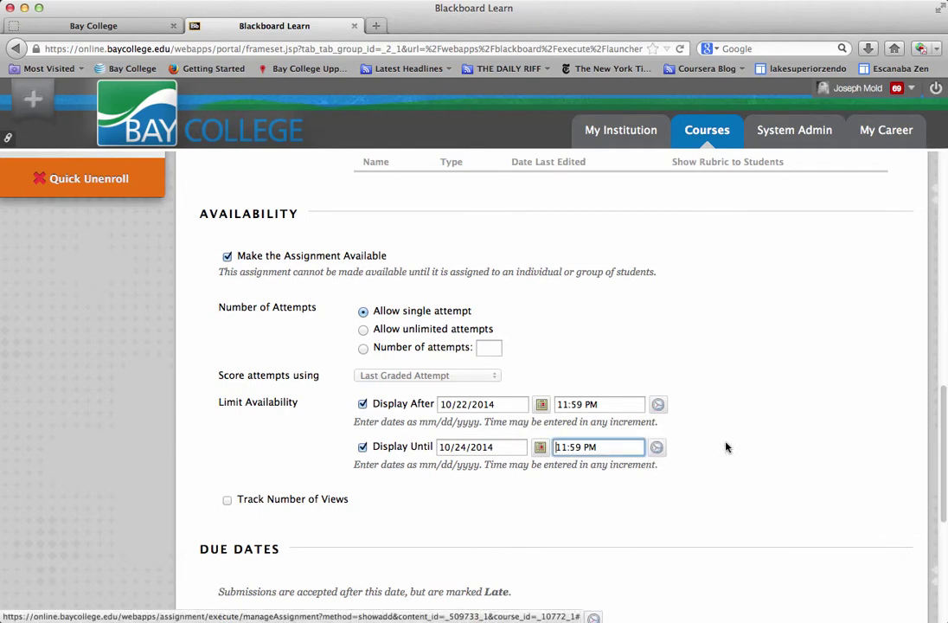
pyautogui.click(363, 446)
pyautogui.click(362, 404)
# Set the assignment's due date to 10/23/2014 at 05:00 PM and submit the new assignment.
pyautogui.scroll(-5, 311, 501)
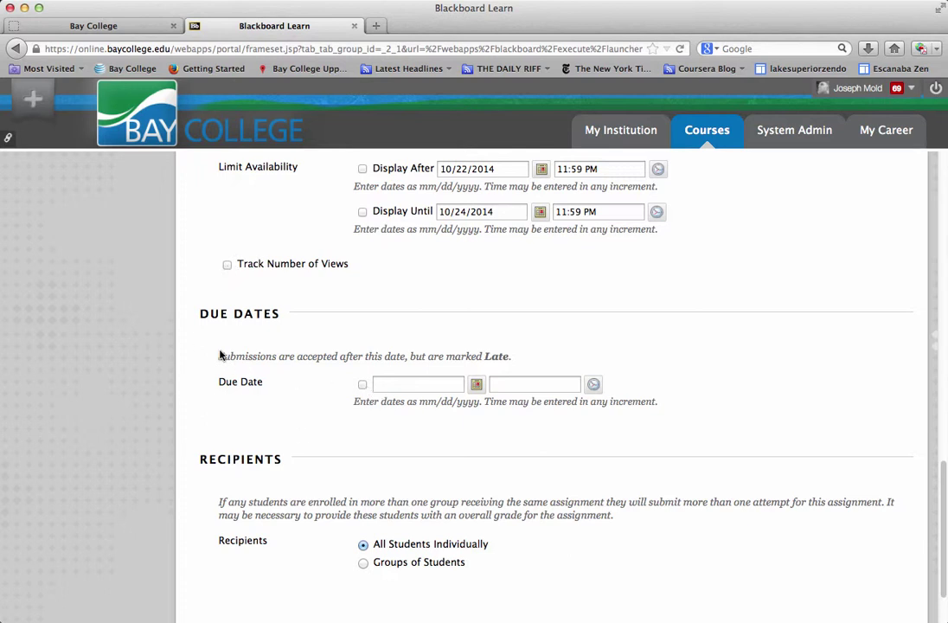
pyautogui.moveTo(198, 313); pyautogui.dragTo(289, 319)
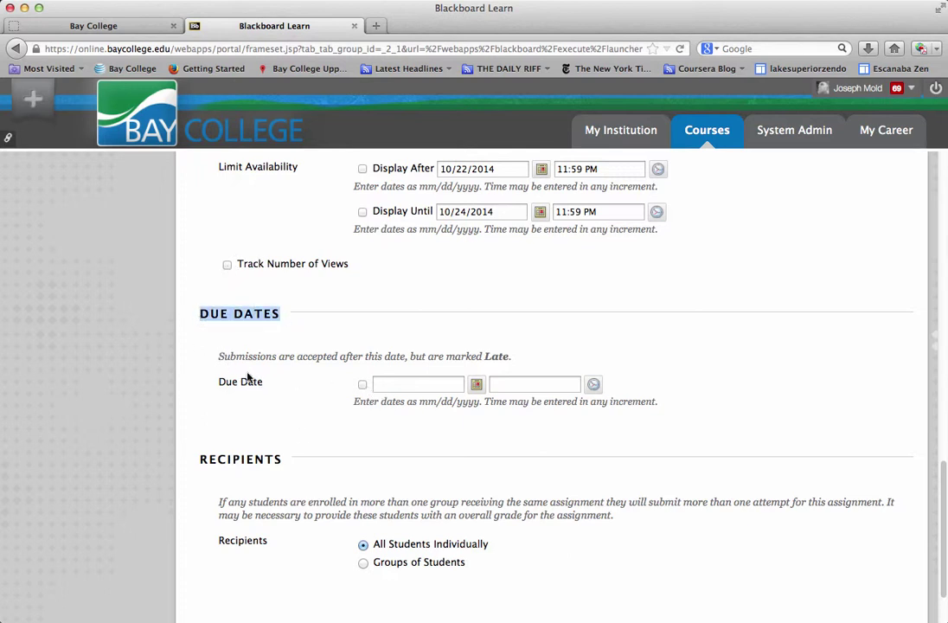
pyautogui.click(212, 322)
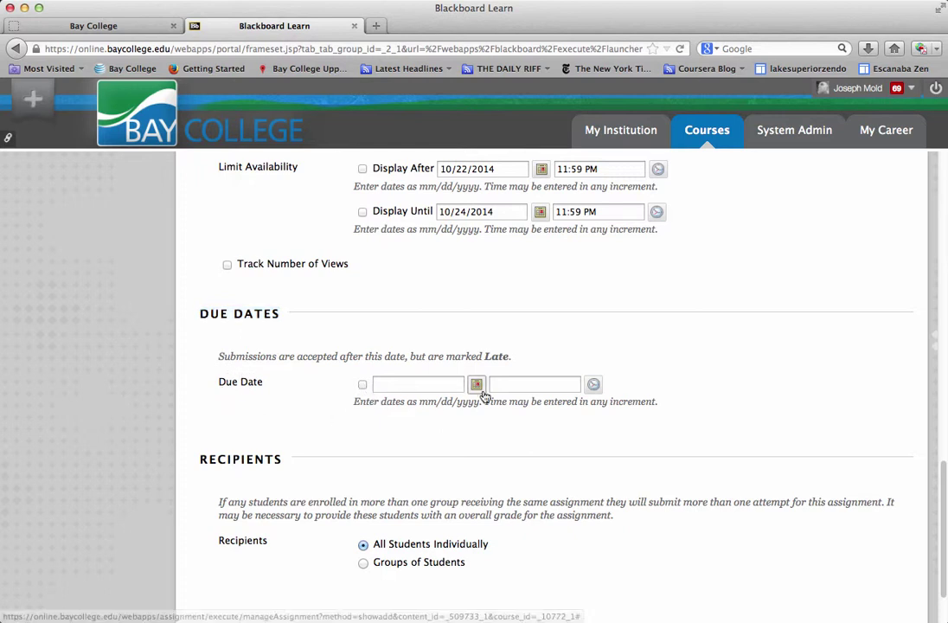
pyautogui.click(361, 384)
pyautogui.click(476, 384)
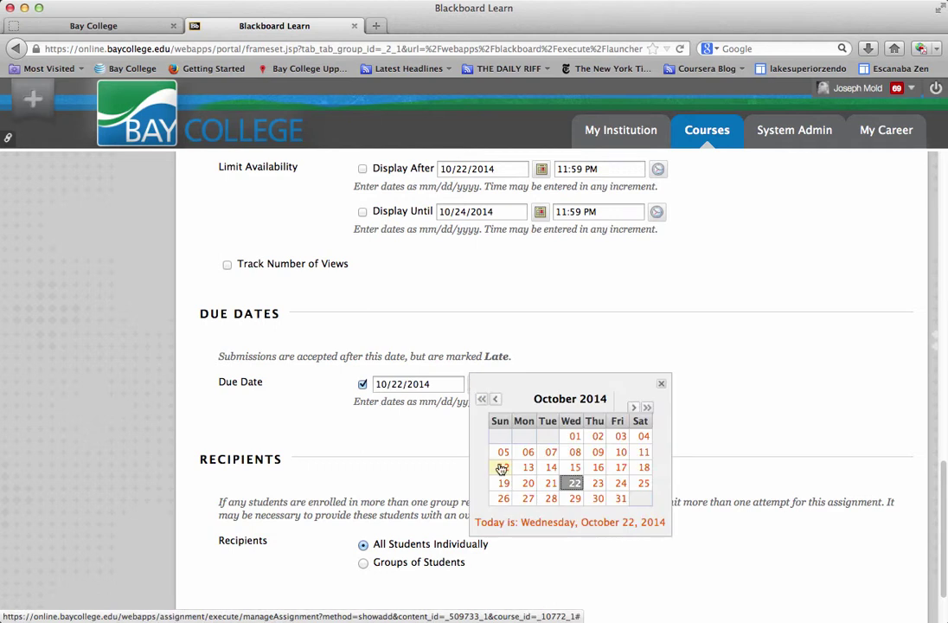
pyautogui.click(596, 483)
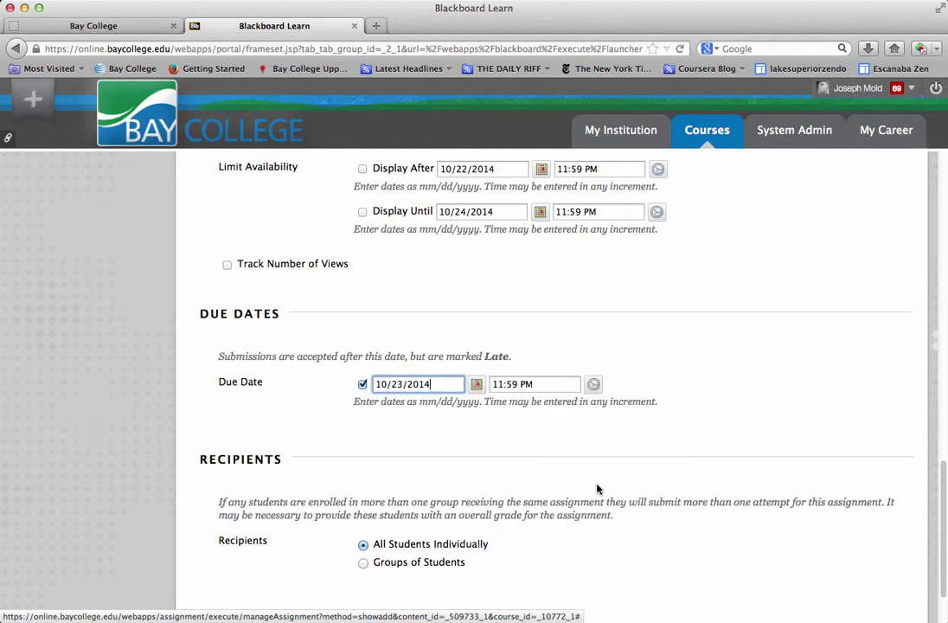
pyautogui.click(598, 383)
pyautogui.scroll(-10, 607, 488)
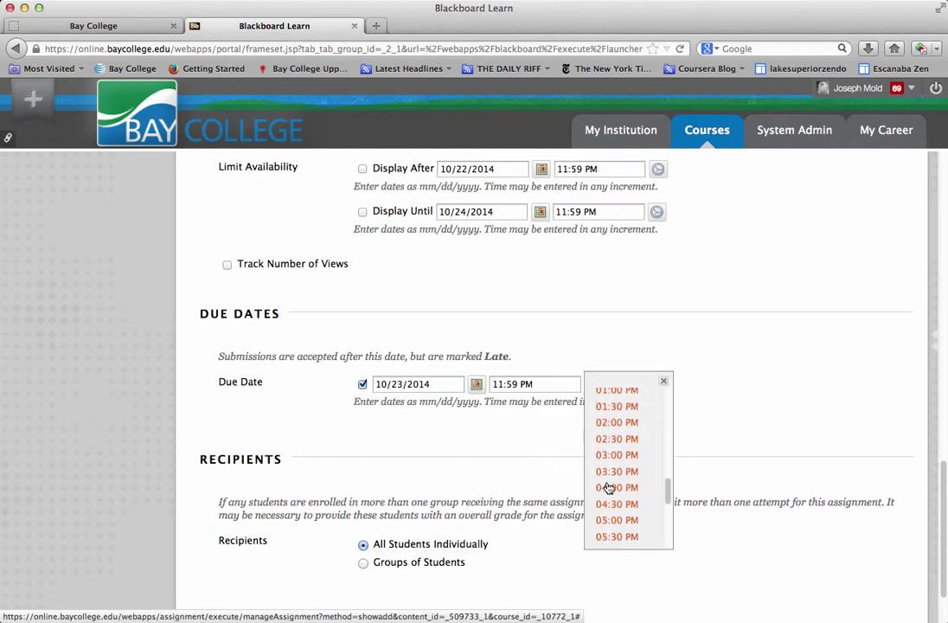
pyautogui.click(613, 443)
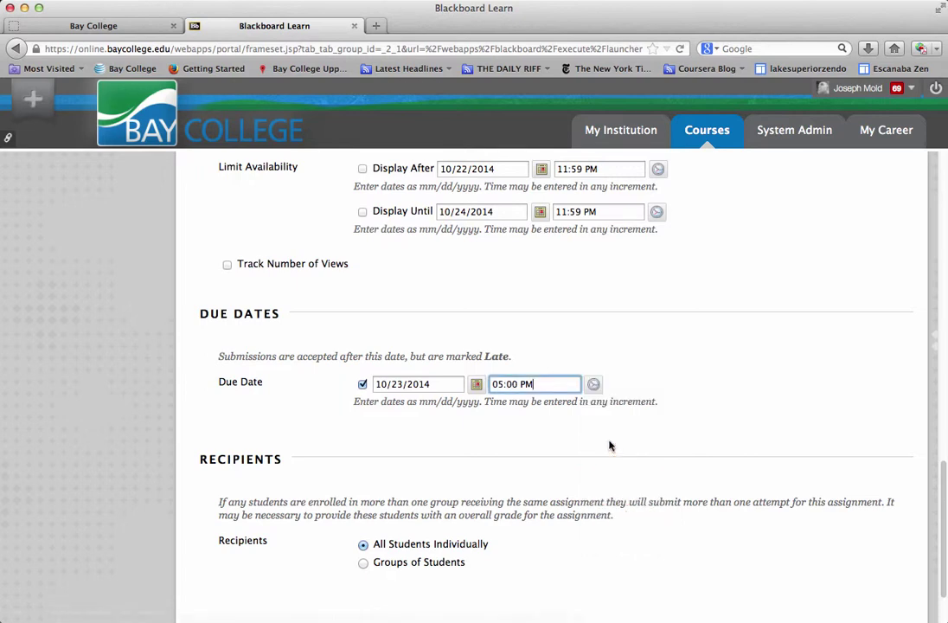
pyautogui.scroll(-3, 609, 446)
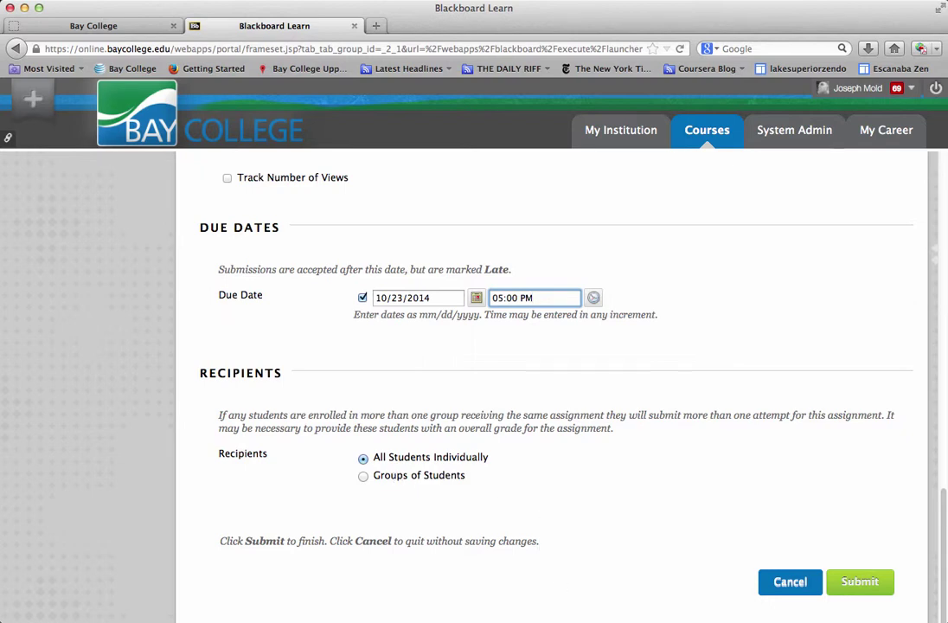
pyautogui.click(859, 588)
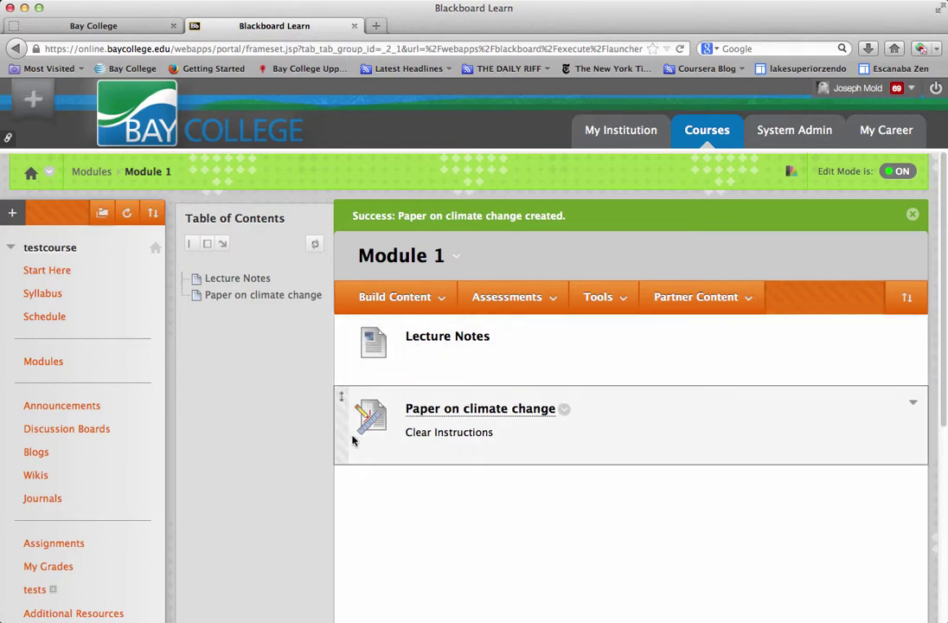
# Try moving the "Paper on climate change" assignment above Lecture Notes in Module 1, and move it back below.
pyautogui.moveTo(338, 430); pyautogui.dragTo(337, 324)
pyautogui.moveTo(348, 368); pyautogui.dragTo(363, 472)
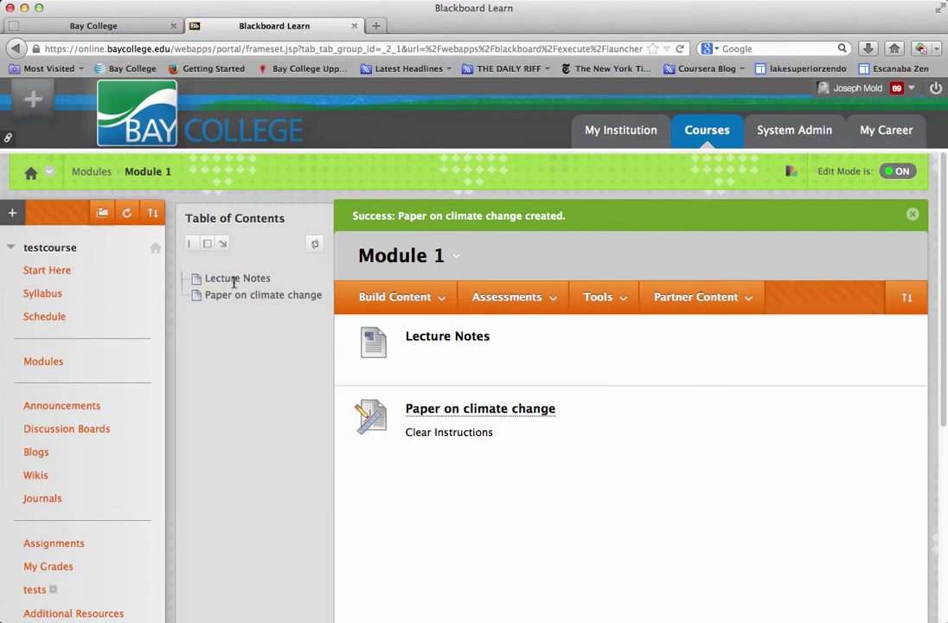
# Turn off Edit Mode and open the "Paper on climate change" assignment to review its information and submission options as students see them.
pyautogui.click(316, 245)
pyautogui.click(778, 143)
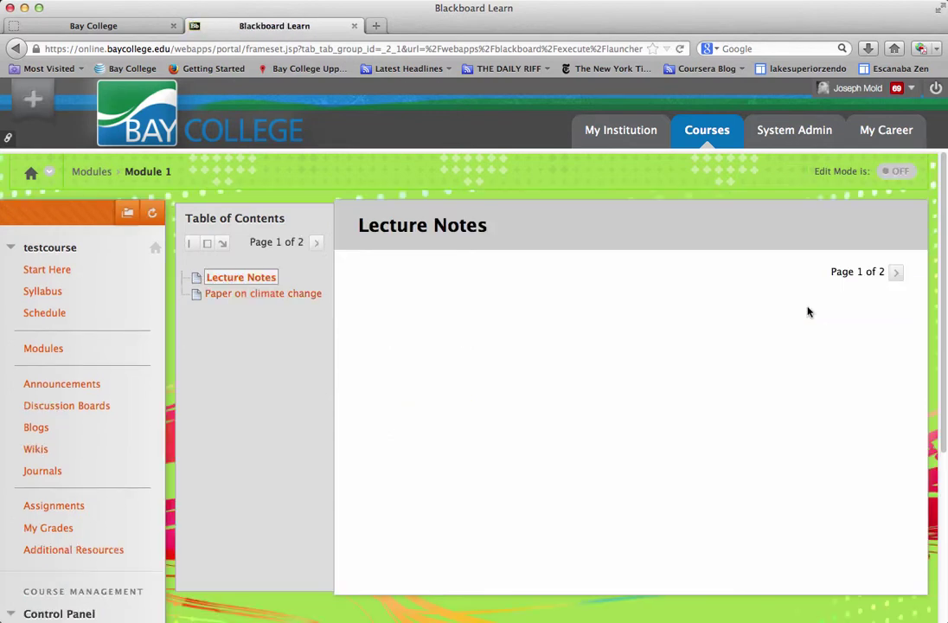
pyautogui.click(270, 295)
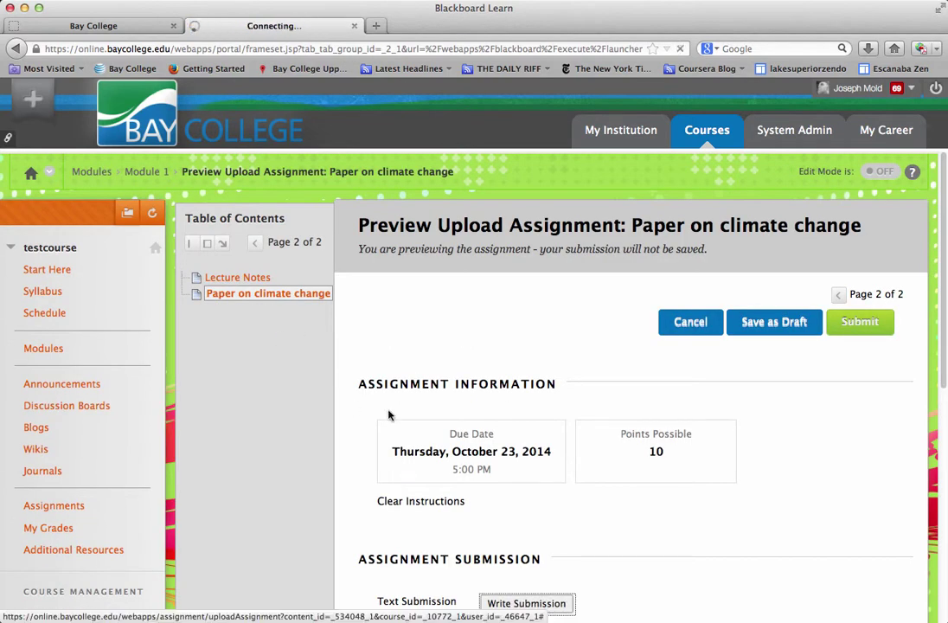
pyautogui.scroll(-3, 388, 416)
pyautogui.scroll(-5, 388, 416)
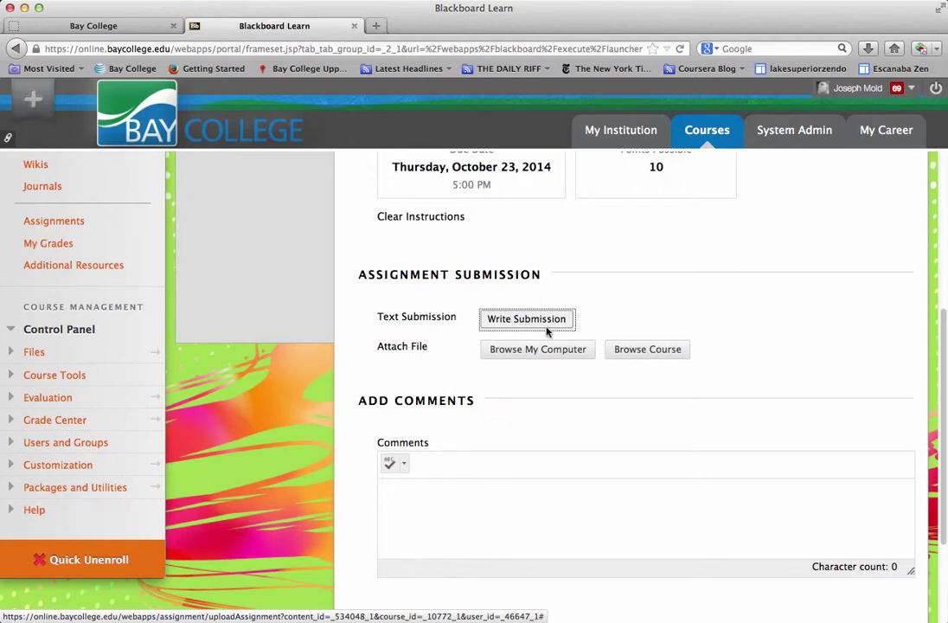
pyautogui.scroll(5, 629, 320)
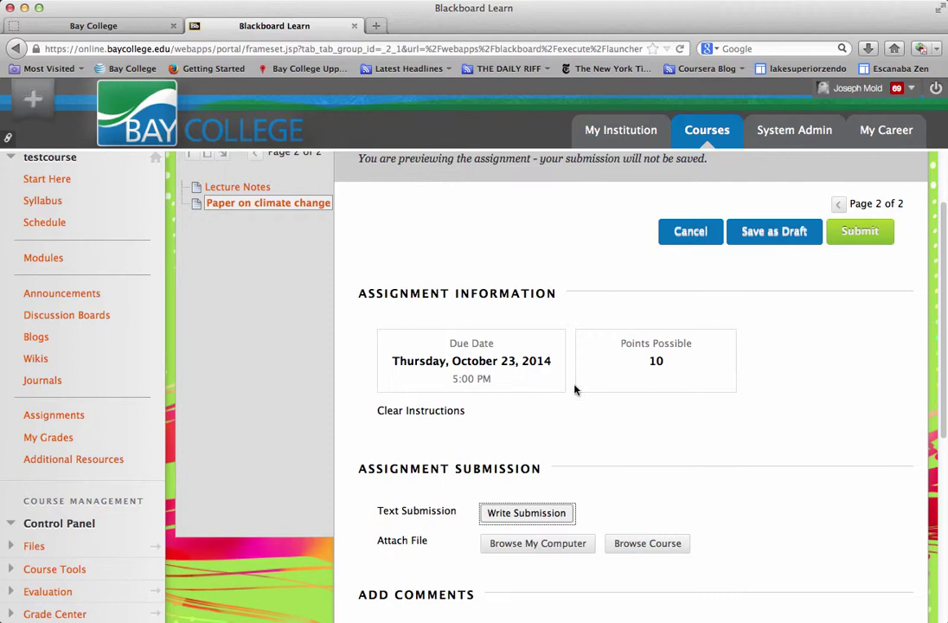
pyautogui.scroll(-6, 573, 387)
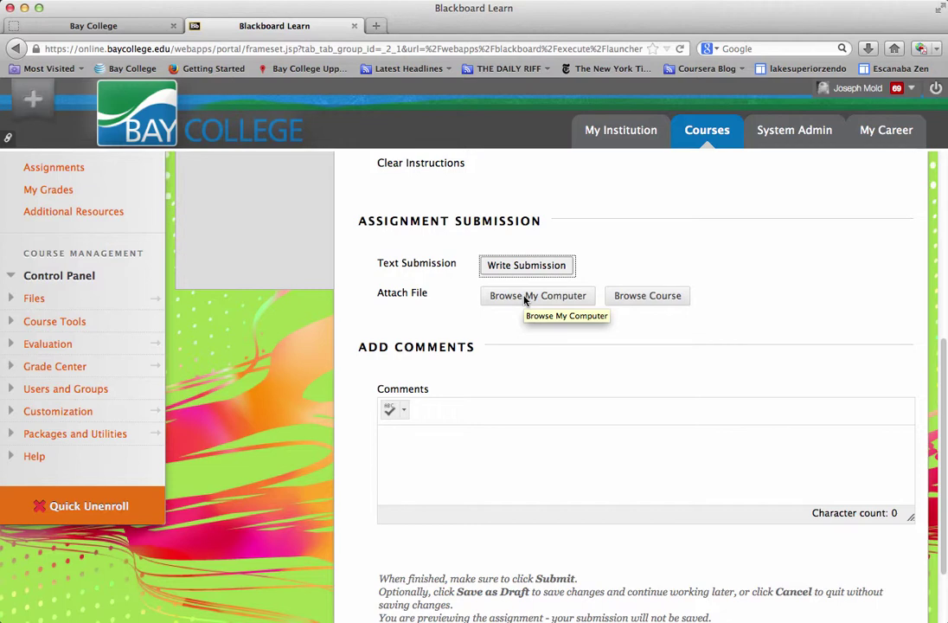
pyautogui.scroll(6, 524, 299)
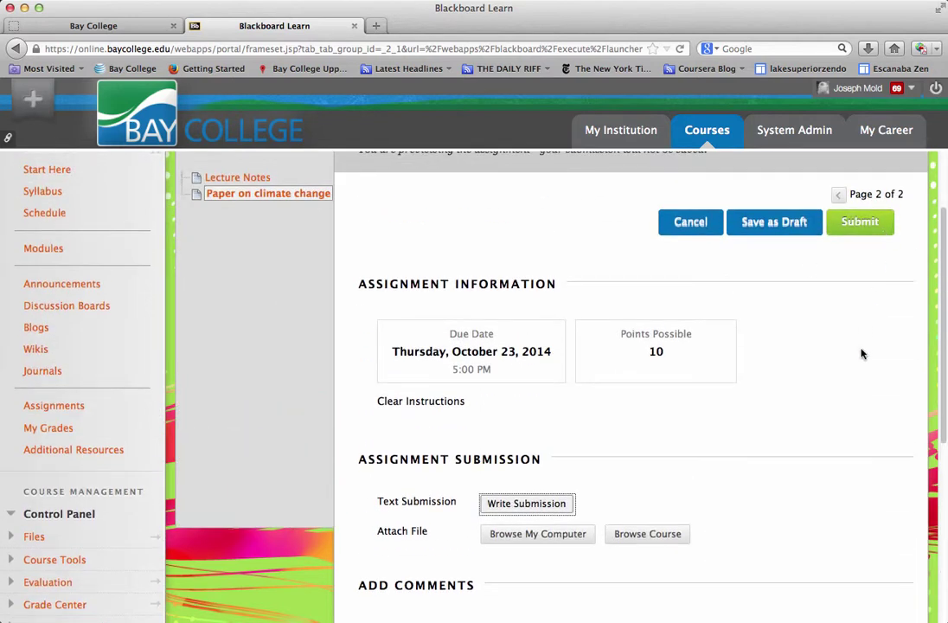